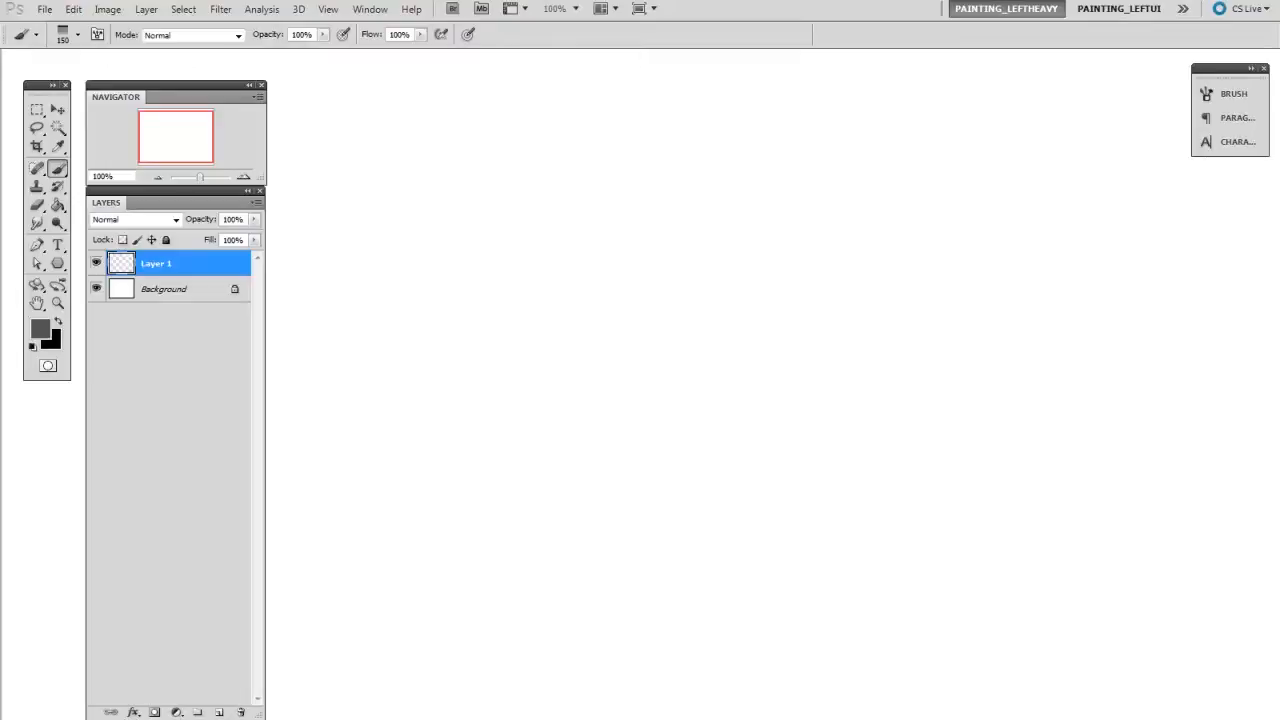
- Paint a series of grey test strokes on Layer 1 with the flat soft-edged brush at varying sizes
key("bracketleft")
key("bracketleft")
left_click_drag(428, 341, 686, 260)
left_click_drag(688, 265, 566, 347)
left_click_drag(600, 395, 768, 318)
key("bracketleft")
key("bracketleft")
key("bracketleft")
key("bracketright")
left_click_drag(876, 317, 635, 497)
key("bracketright")
key("bracketright")
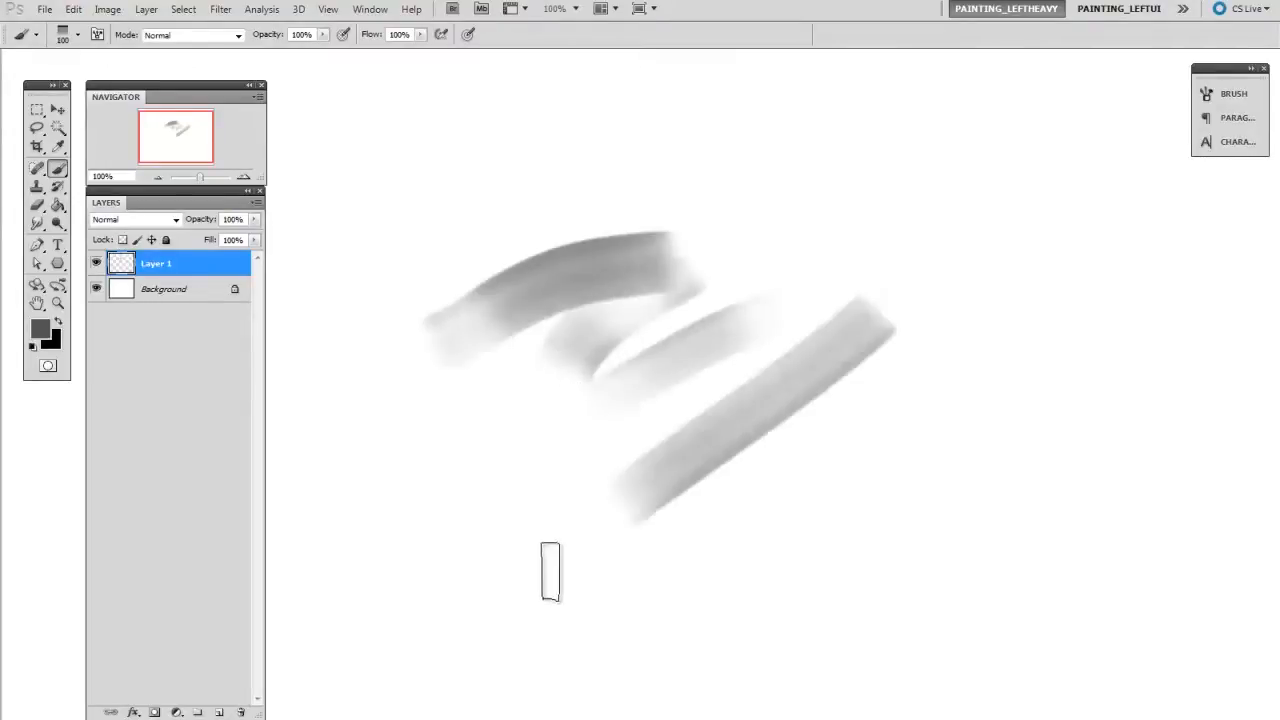
left_click_drag(627, 558, 908, 455)
key("bracketright")
key("bracketright")
key("bracketright")
key("bracketright")
key("bracketright")
key("bracketright")
left_click_drag(1024, 378, 785, 555)
key("bracketleft")
key("bracketleft")
key("bracketleft")
key("bracketleft")
mouse_move(818, 216)
left_mouse_down()
mouse_move(793, 295)
mouse_move(880, 265)
left_mouse_up()
left_click_drag(945, 182, 900, 275)
key("bracketright")
left_click_drag(968, 246, 1080, 294)
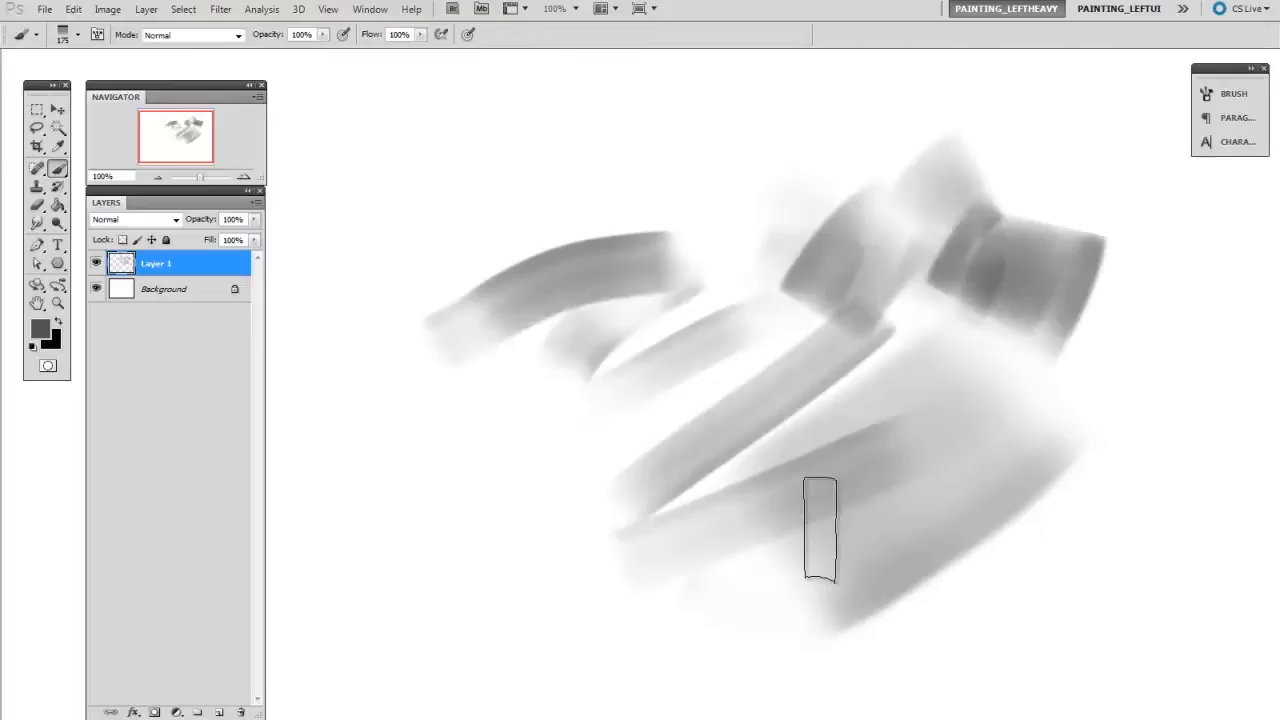
- Delete Layer 1 with its test strokes and add a new empty layer above the Background
left_click_drag(225, 266, 240, 712)
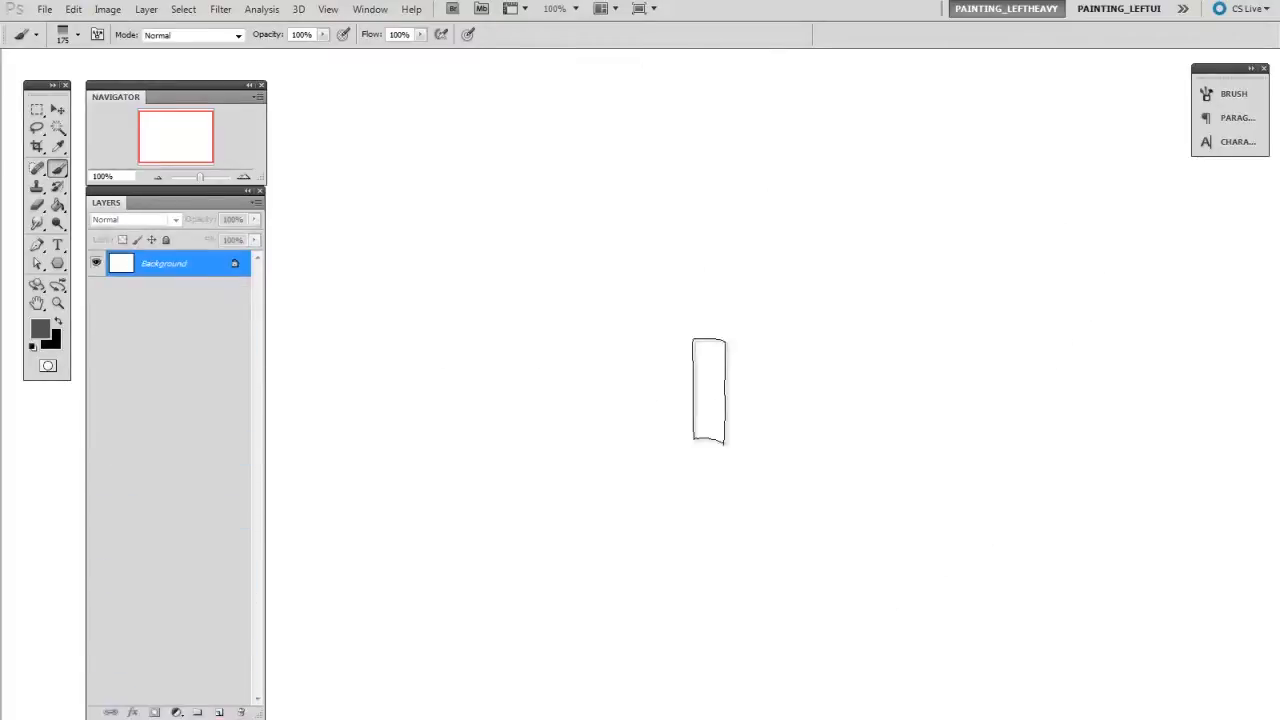
key("ctrl+shift+alt+n")
- Switch to a round brush preset, adjust its size, and draw a wavy dark grey stroke across the canvas
right_click(720, 380)
left_click(797, 480)
left_click(638, 372)
key("]")
key("]")
key("]")
key("]")
key("bracketleft")
mouse_move(484, 274)
left_mouse_down()
mouse_move(580, 296)
mouse_move(564, 299)
mouse_move(620, 356)
mouse_move(760, 410)
left_mouse_up()
- Sample a lighter grey from the wavy stroke and draw four more curved strokes around it, the last ones at brush size 20
left_click(612, 300, "alt")
mouse_move(722, 242)
left_mouse_down()
mouse_move(711, 260)
mouse_move(843, 406)
left_mouse_up()
key("bracketleft")
mouse_move(911, 272)
left_mouse_down()
mouse_move(931, 446)
mouse_move(1016, 350)
left_mouse_up()
left_click_drag(1062, 274, 970, 362)
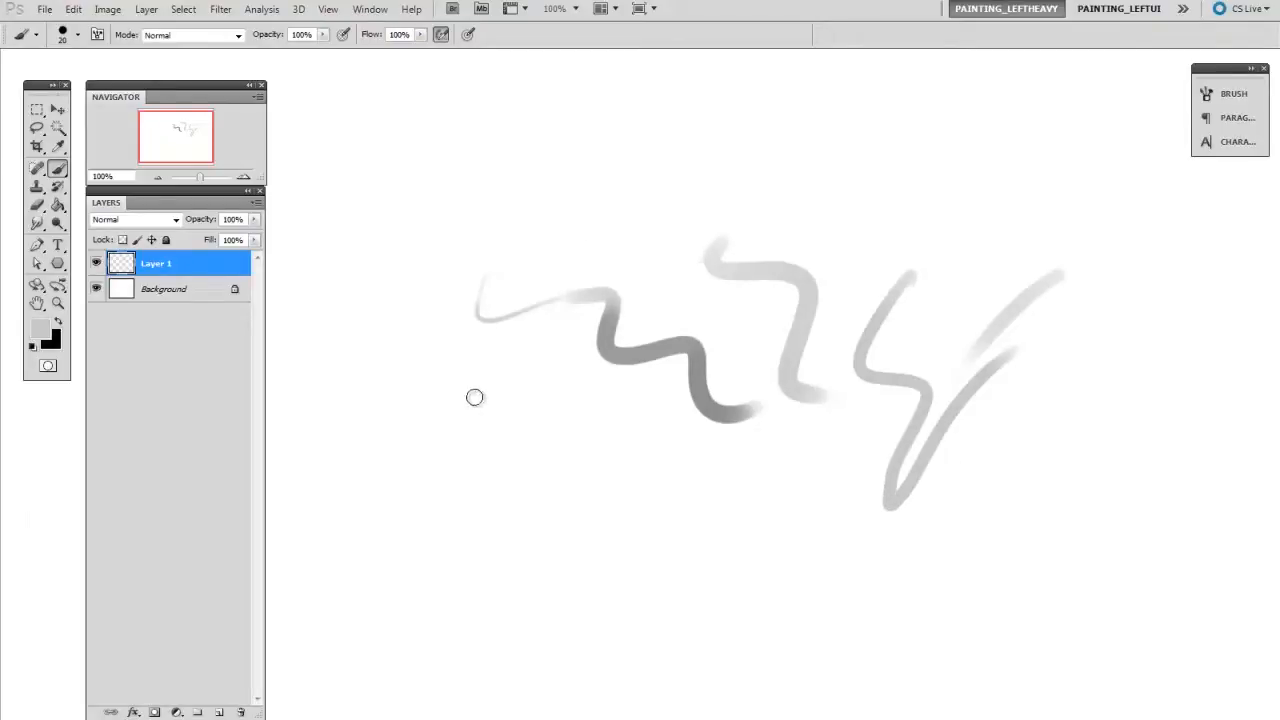
left_click_drag(474, 394, 470, 252)
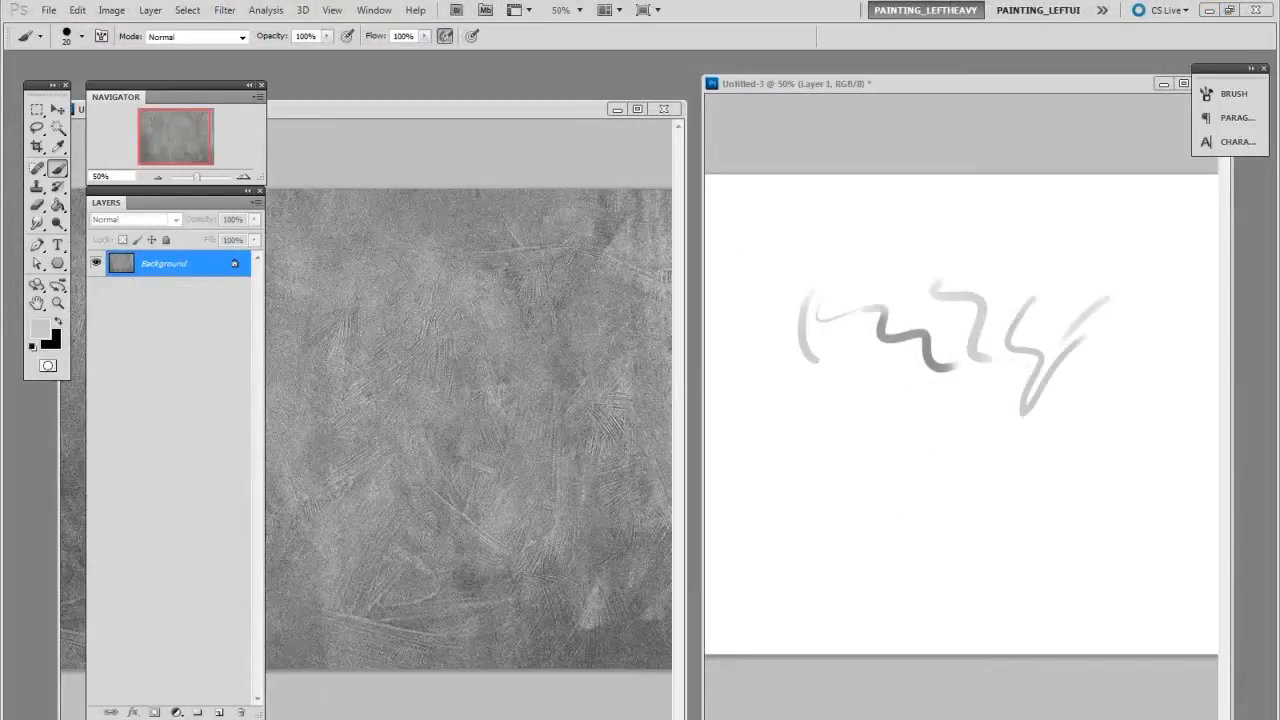
- Copy the entire grey texture image, paste it into Untitled-3 as a new layer, and show that document full screen
left_click_drag(562, 115, 567, 113)
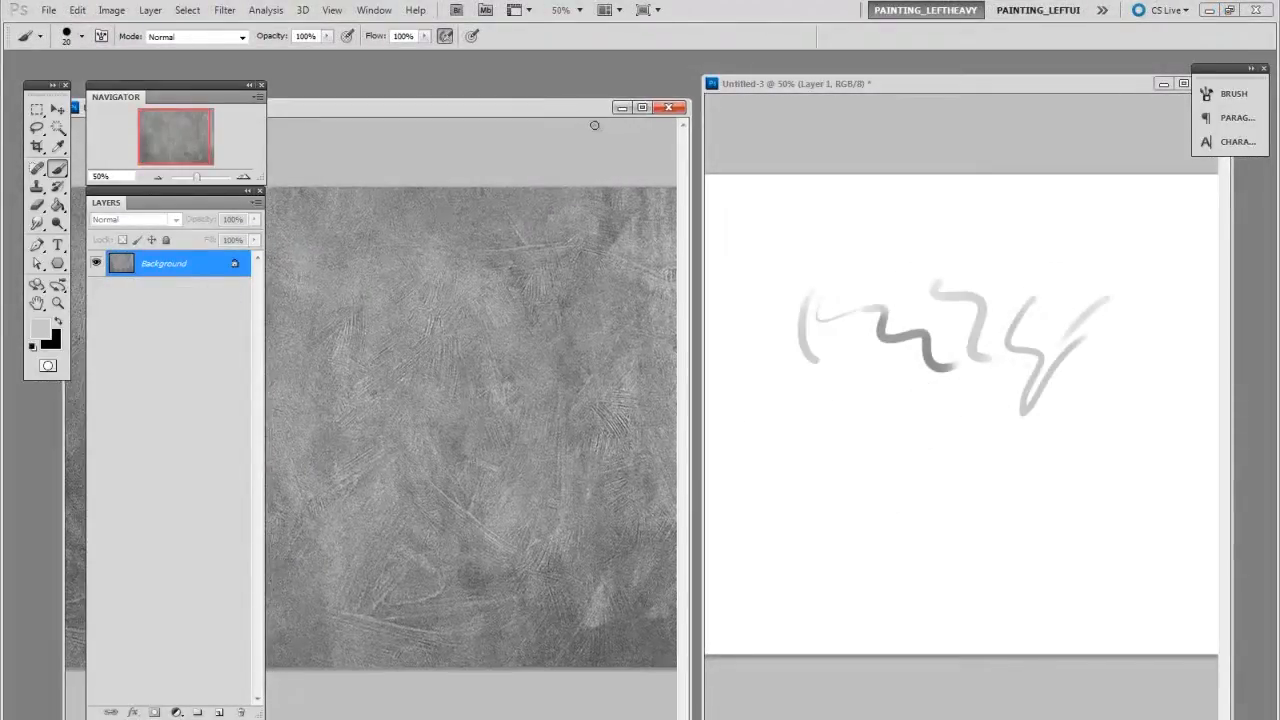
key("ctrl+a")
key("ctrl+c")
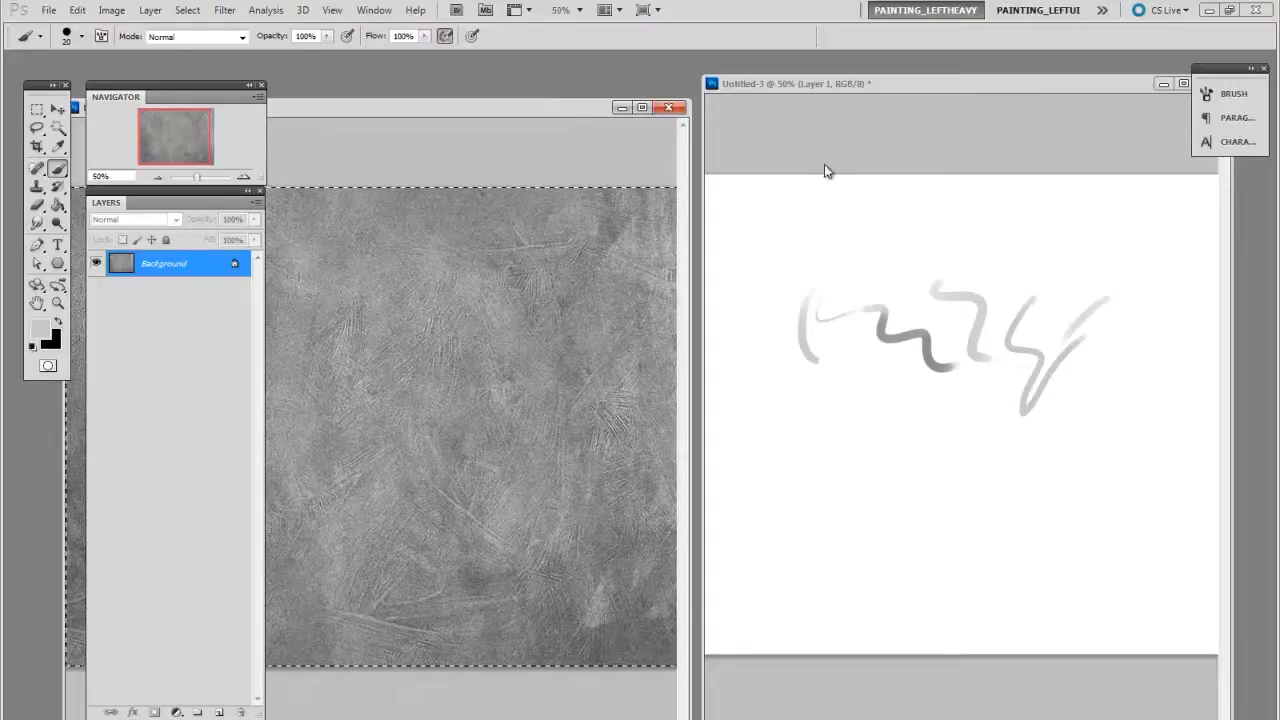
left_click(883, 126)
key("ctrl+v")
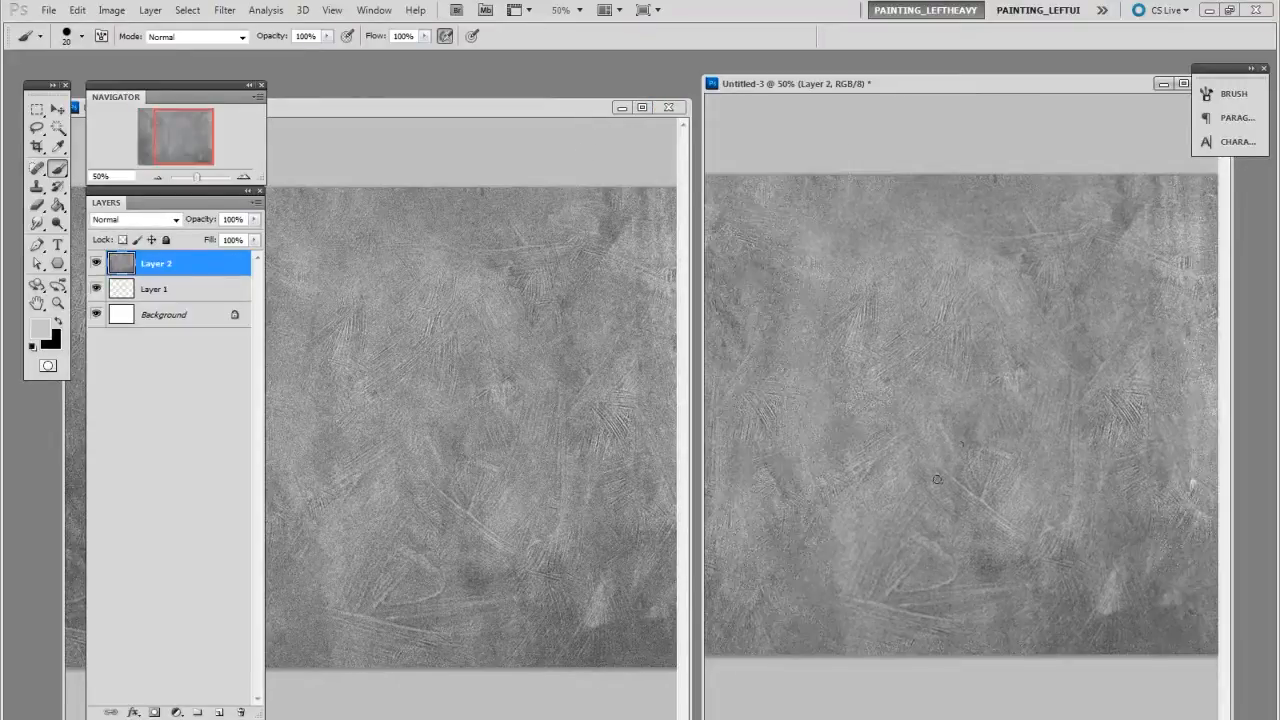
key("f")
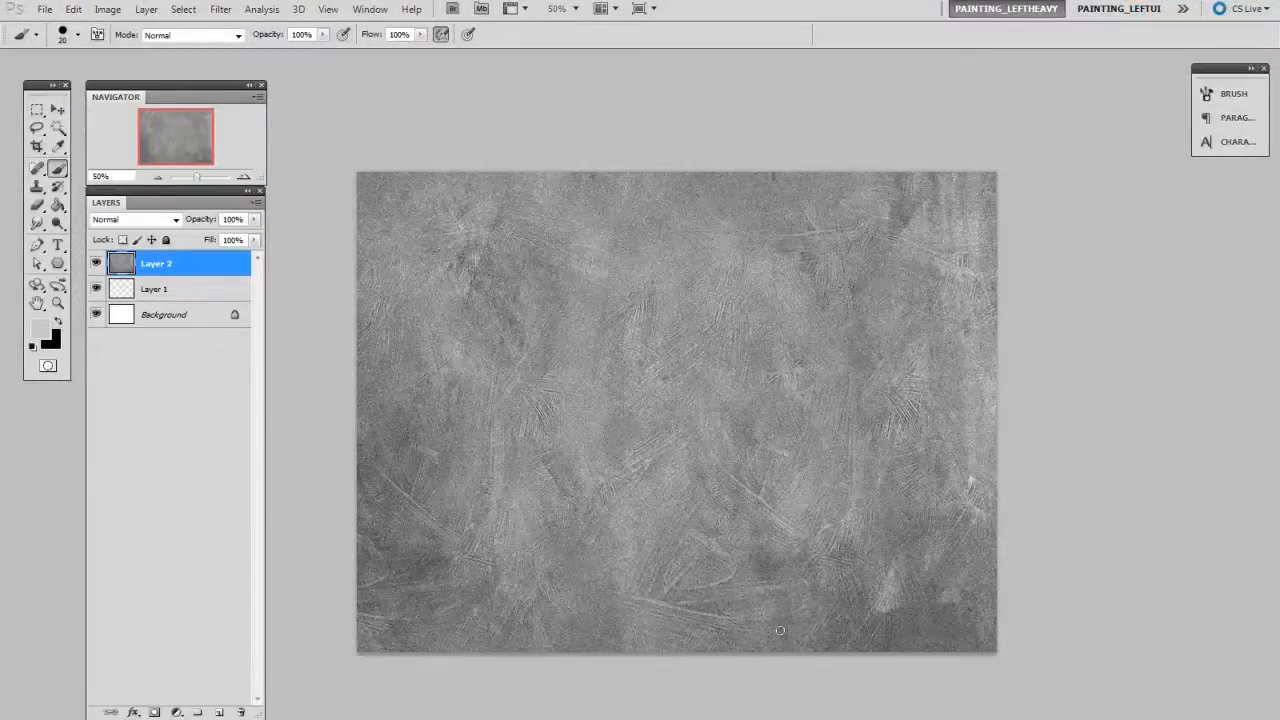
- Set the texture layer's blend mode to Multiply and clip it to Layer 1
left_click(135, 219)
left_click(145, 287)
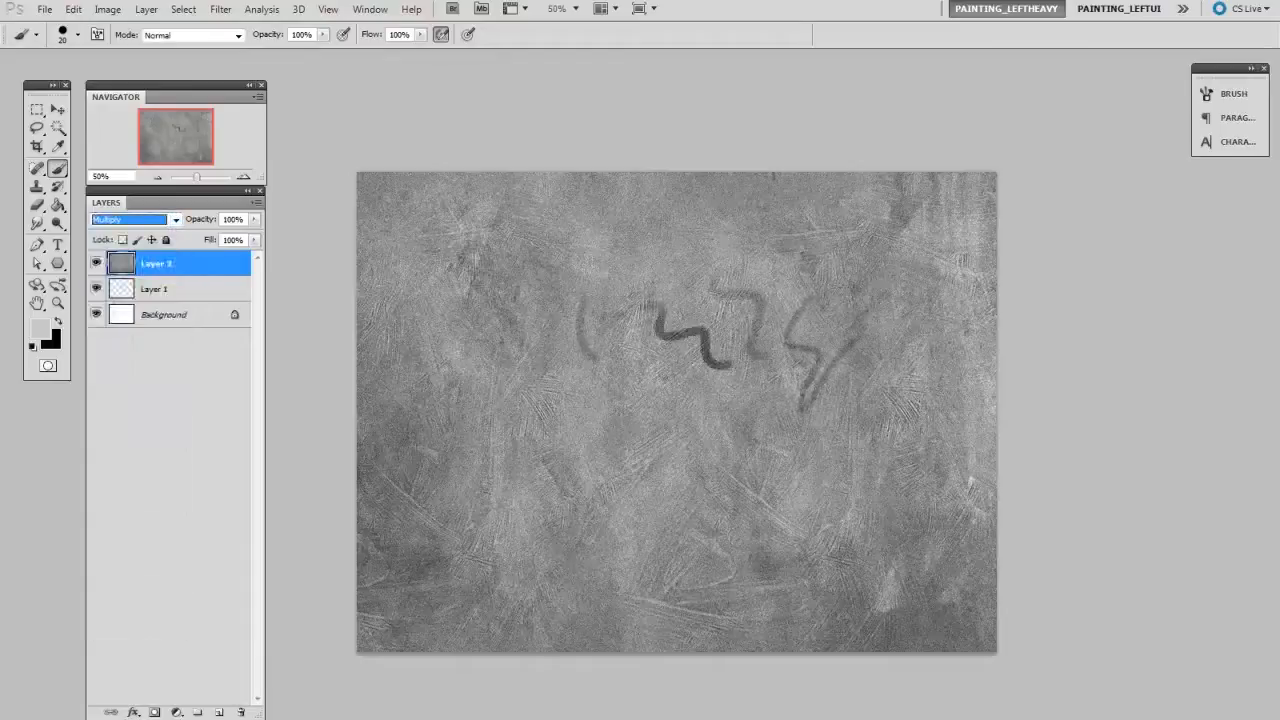
key("ctrl+plus")
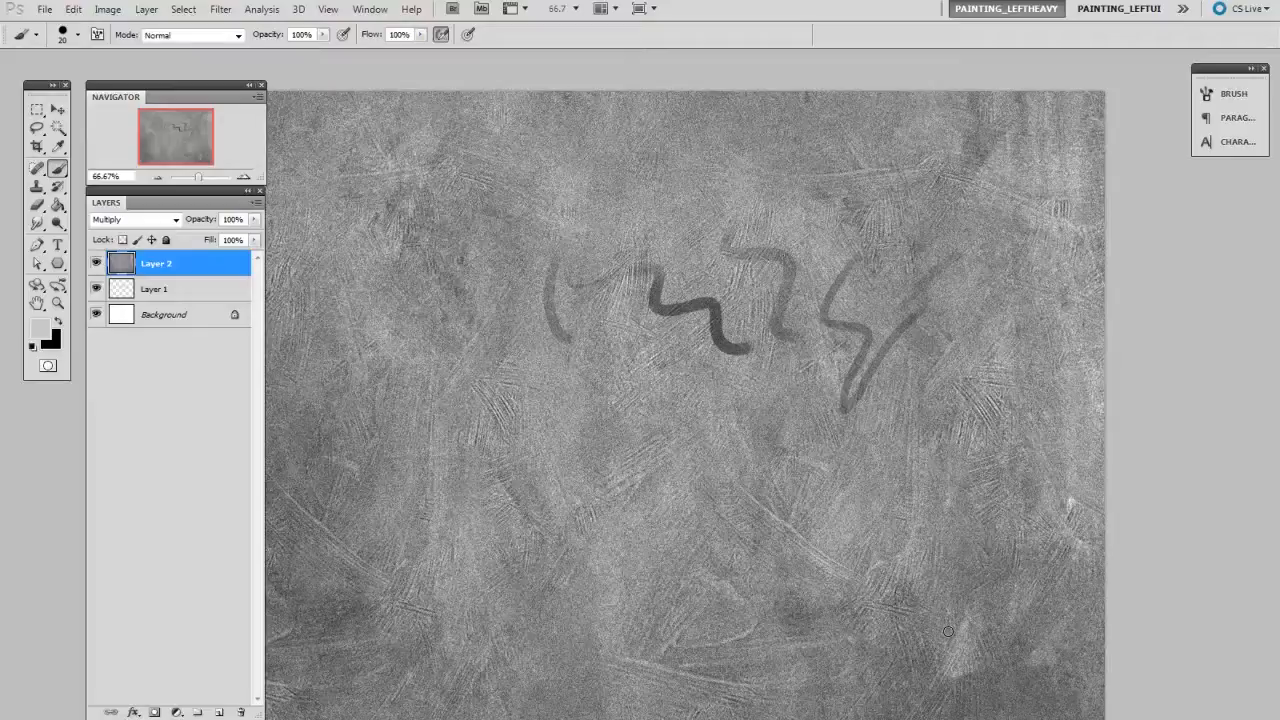
left_click(147, 9)
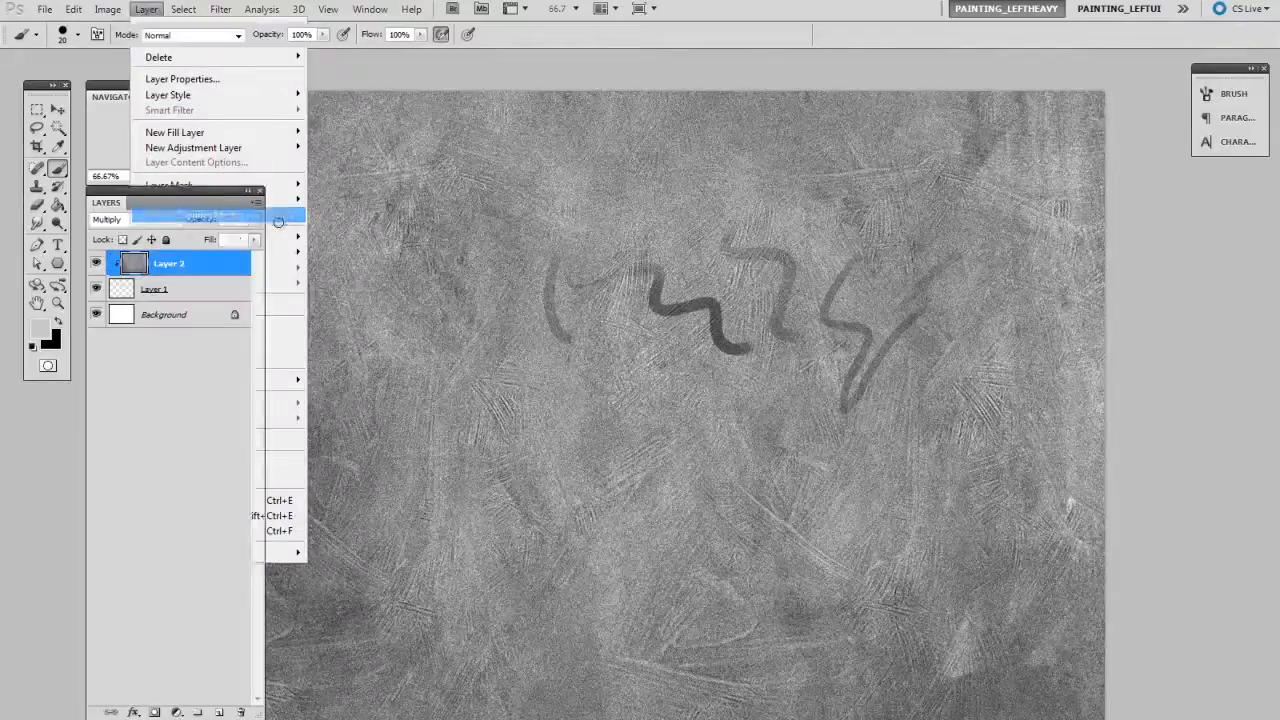
left_click(277, 219)
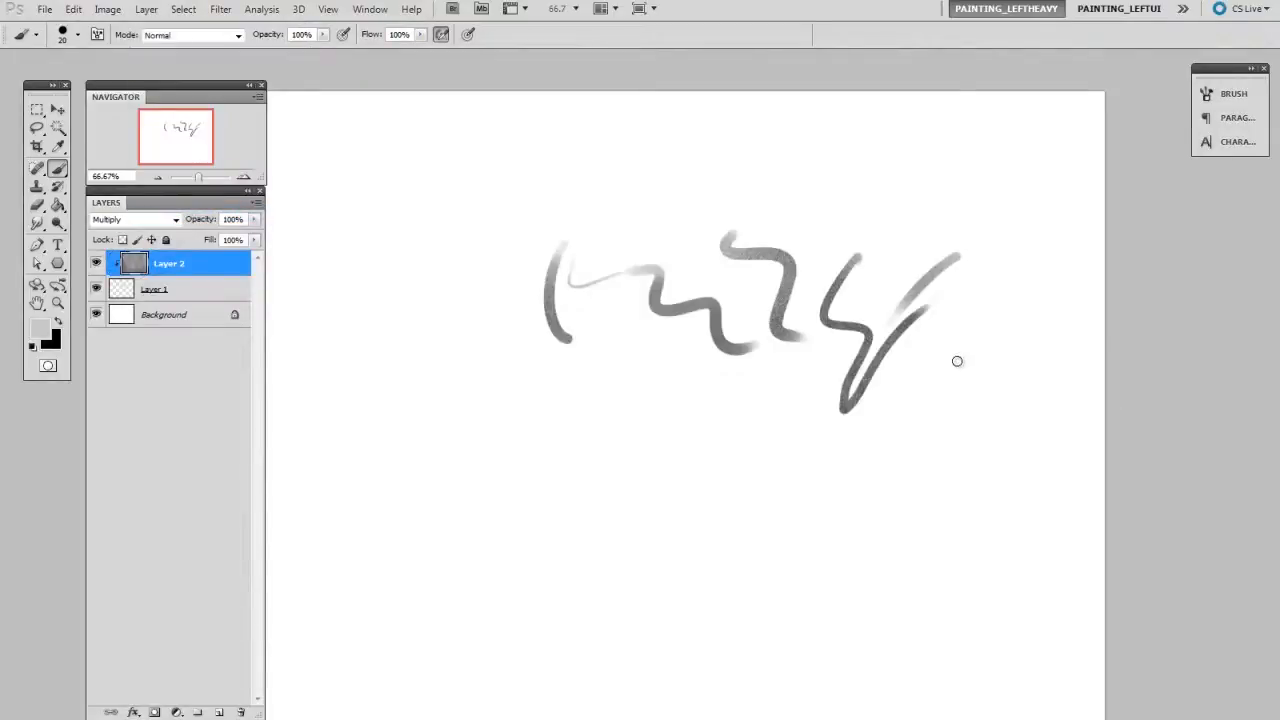
- Paint more light grey strokes and overlapping scribbles of varying width on Layer 1, beneath the clipped texture
key("ctrl+plus")
mouse_move(972, 313)
left_mouse_down()
mouse_move(883, 410)
mouse_move(952, 449)
mouse_move(970, 566)
left_mouse_up()
key("ctrl+plus")
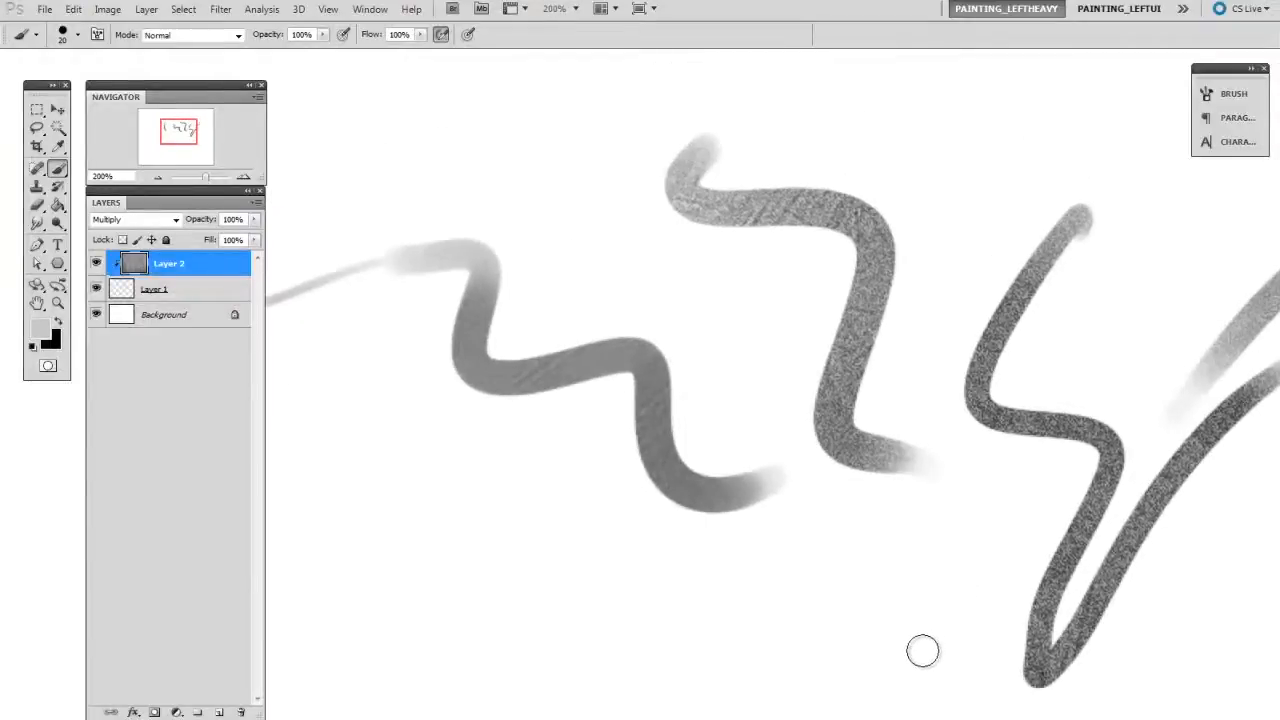
left_click(209, 290)
key("bracketleft")
key("bracketleft")
key("bracketleft")
left_click_drag(741, 413, 615, 533)
left_click_drag(822, 96, 813, 287)
key("bracketright")
key("bracketright")
key("bracketright")
key("bracketright")
left_click_drag(970, 120, 874, 255)
mouse_move(979, 156)
left_mouse_down()
mouse_move(949, 241)
mouse_move(1015, 171)
left_mouse_up()
key("bracketleft")
left_click_drag(985, 237, 748, 268)
key("bracketright")
mouse_move(990, 116)
left_mouse_down()
mouse_move(877, 214)
mouse_move(895, 333)
left_mouse_up()
left_click_drag(1045, 150, 945, 275)
left_click_drag(1030, 195, 990, 282)
mouse_move(1106, 211)
left_mouse_down()
mouse_move(1118, 290)
mouse_move(1105, 326)
left_mouse_up()
left_click_drag(986, 421, 760, 386)
key("bracketleft")
key("bracketleft")
mouse_move(790, 475)
left_mouse_down()
mouse_move(1000, 343)
mouse_move(854, 511)
left_mouse_up()
key("bracketright")
key("bracketright")
left_click_drag(1040, 320, 869, 500)
mouse_move(995, 385)
left_mouse_down()
mouse_move(942, 524)
mouse_move(1011, 583)
mouse_move(1046, 543)
mouse_move(1006, 534)
mouse_move(955, 575)
left_mouse_up()
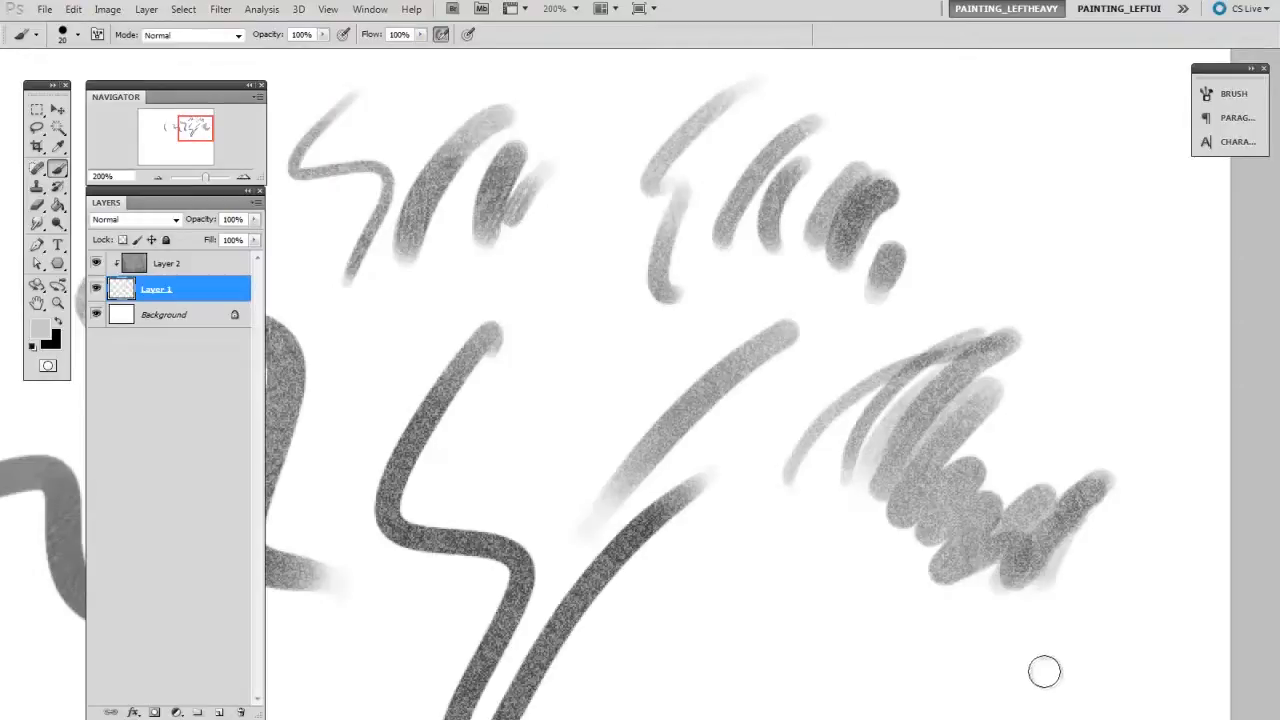
key("ctrl+minus")
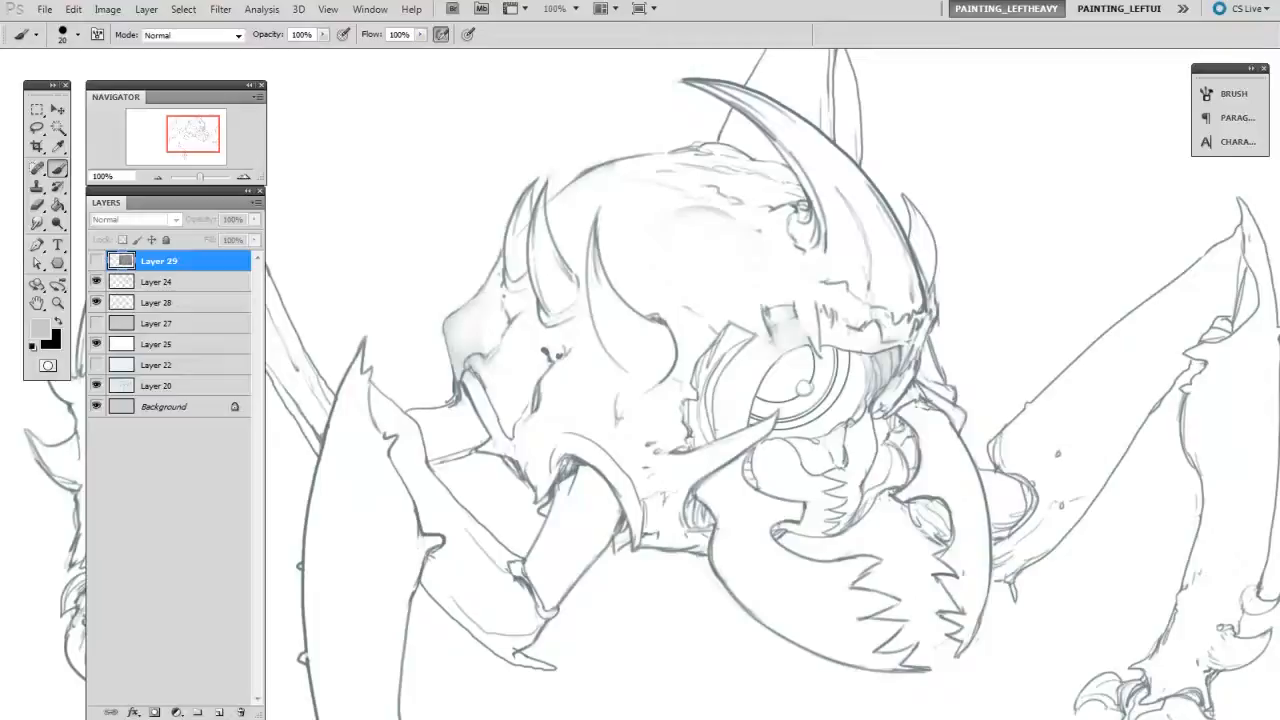
- In the creature line drawing, show texture Layer 29 and clip it to the line art on Layer 24
left_click(96, 260)
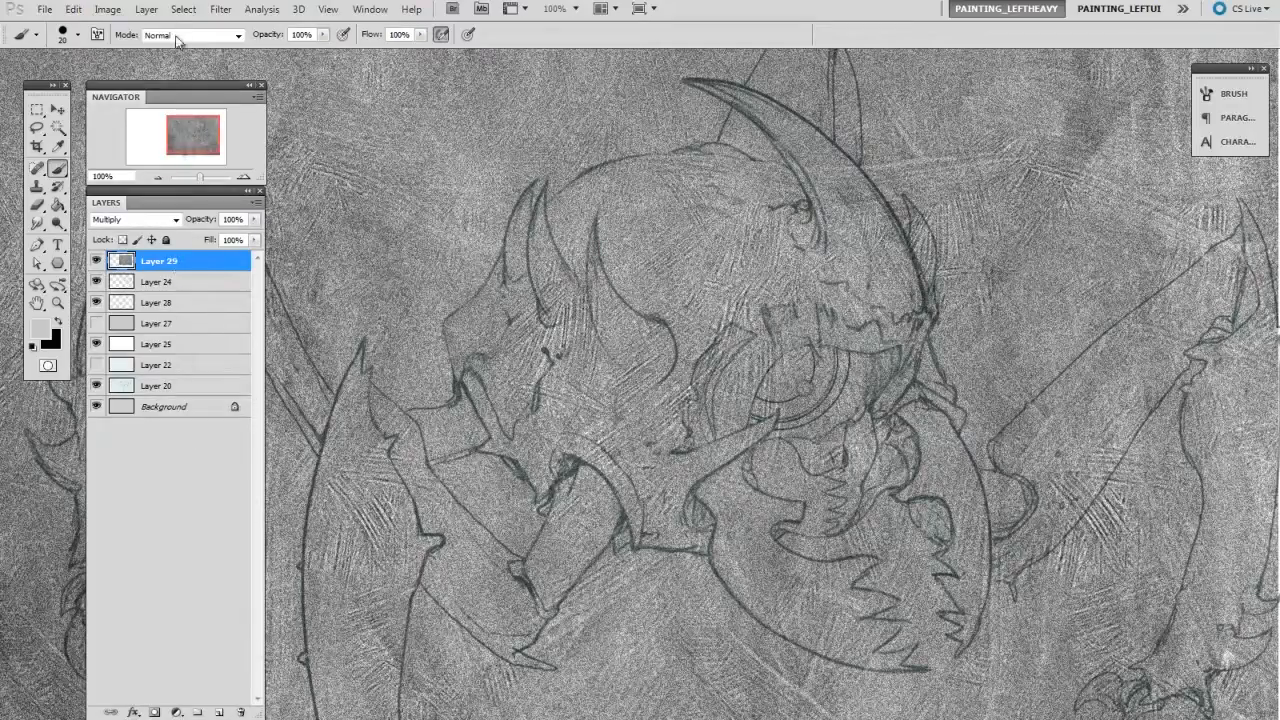
left_click(146, 9)
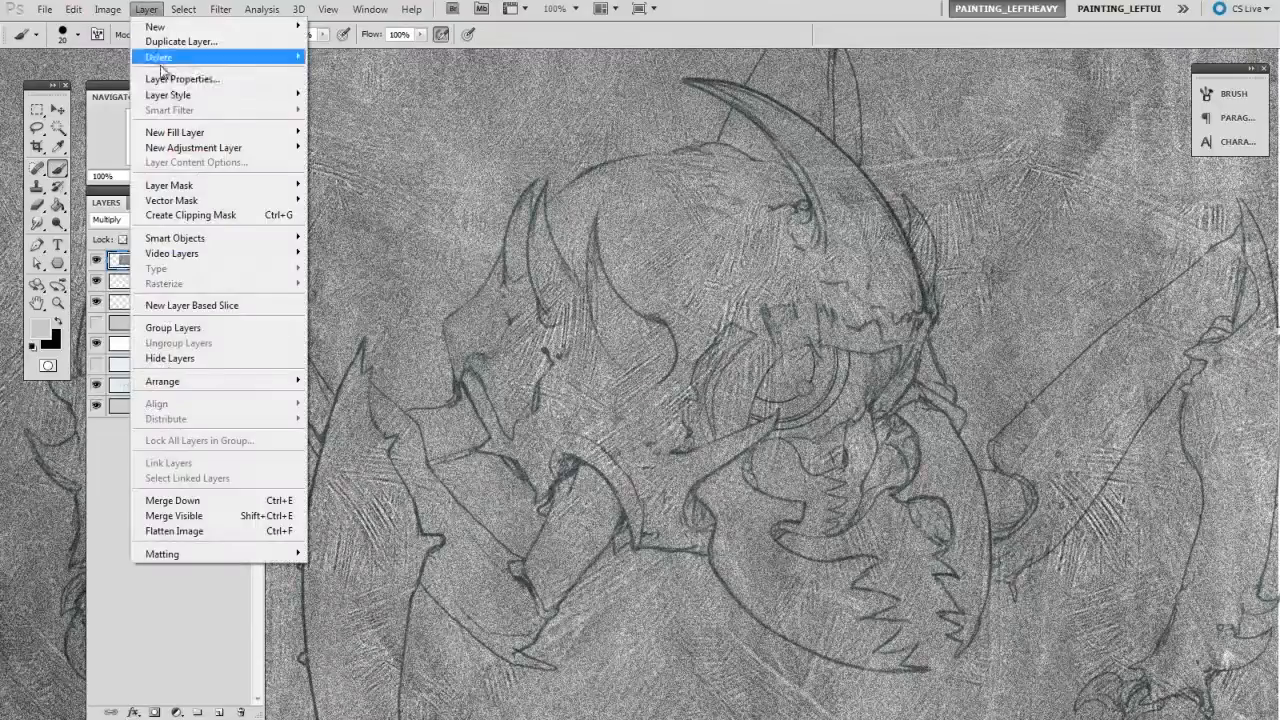
left_click(253, 216)
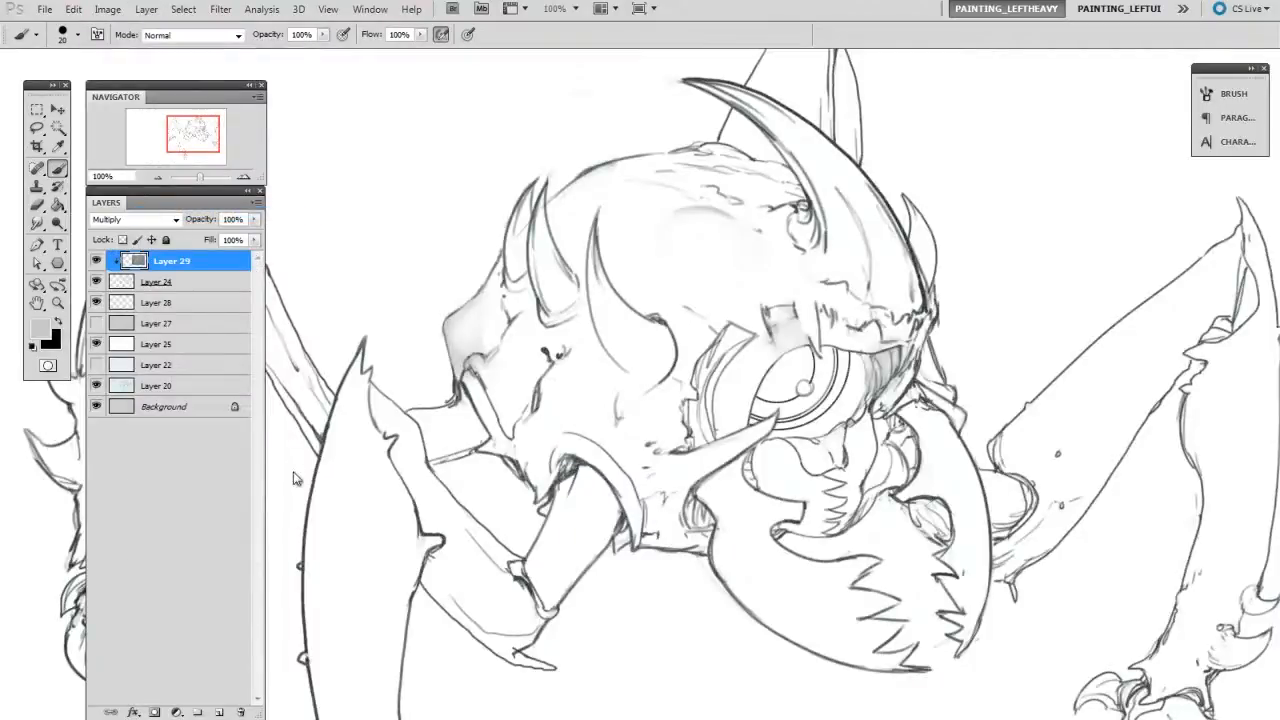
- Increase Layer 29's texture contrast with Levels by lowering the white input point, darkening or lightening via the midtones, and raising the black input point
left_click_drag(862, 302, 930, 331)
key("ctrl+plus")
left_click_drag(911, 180, 957, 393)
key("ctrl+plus")
left_click_drag(951, 243, 977, 425)
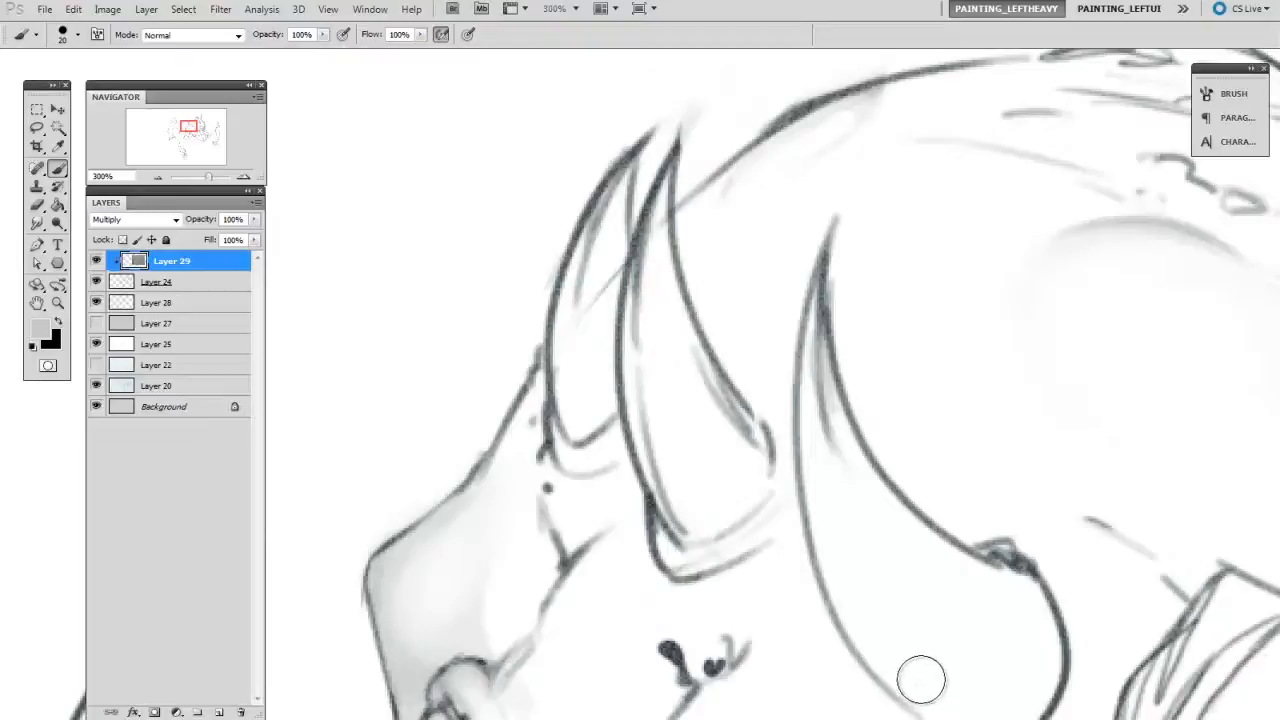
key("ctrl+l")
left_click_drag(908, 251, 1109, 240)
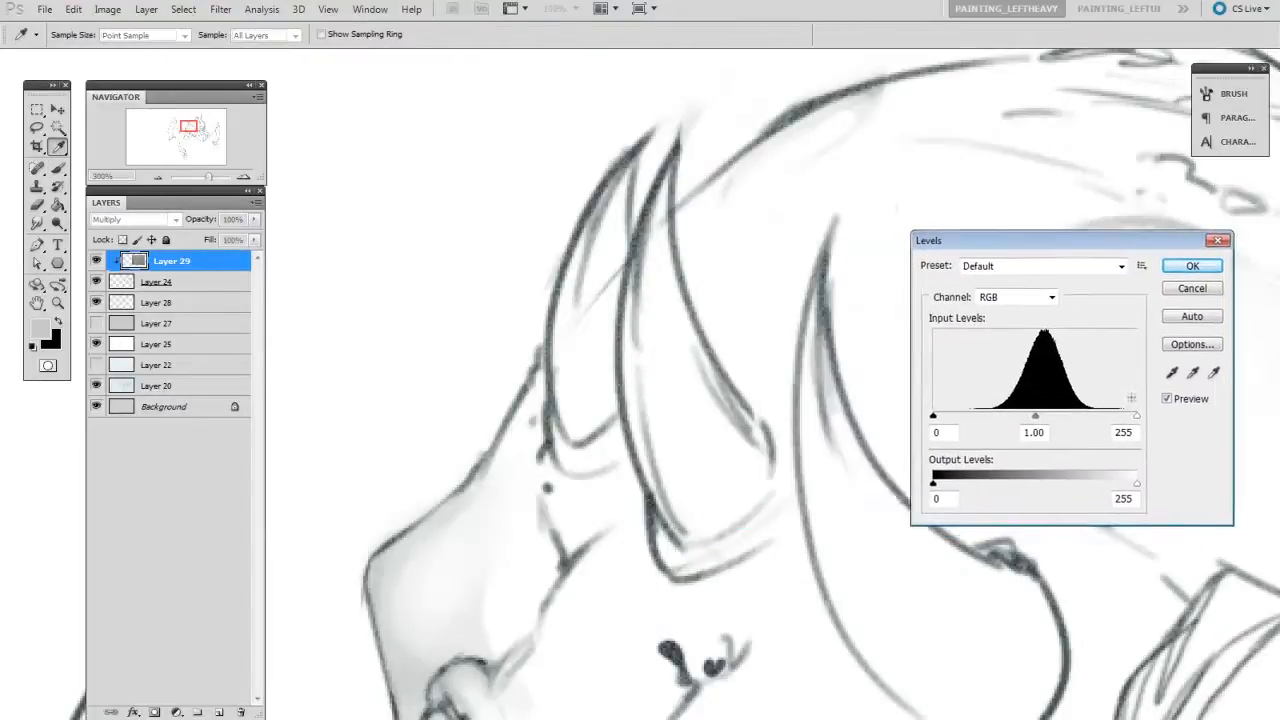
left_click_drag(1136, 415, 1004, 416)
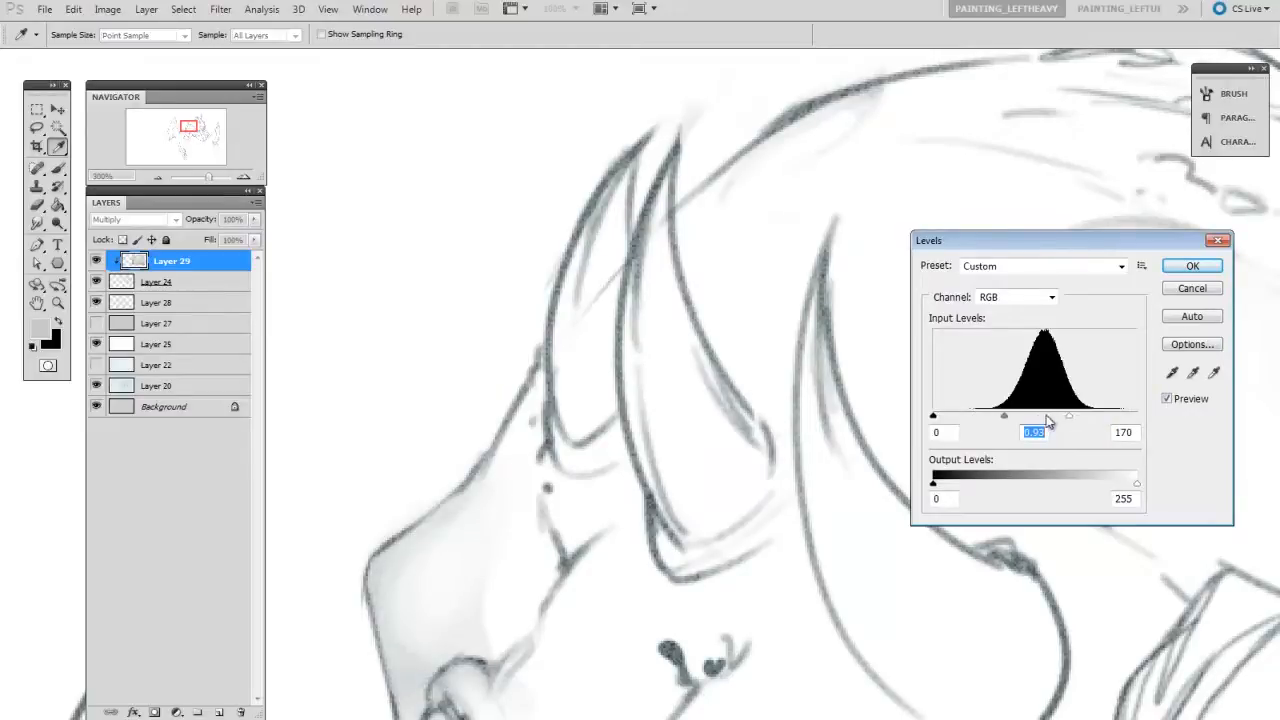
mouse_move(1068, 415)
left_mouse_down()
mouse_move(1028, 418)
mouse_move(1053, 413)
left_mouse_up()
mouse_move(933, 415)
left_mouse_down()
mouse_move(957, 416)
mouse_move(946, 416)
left_mouse_up()
left_click(1180, 267)
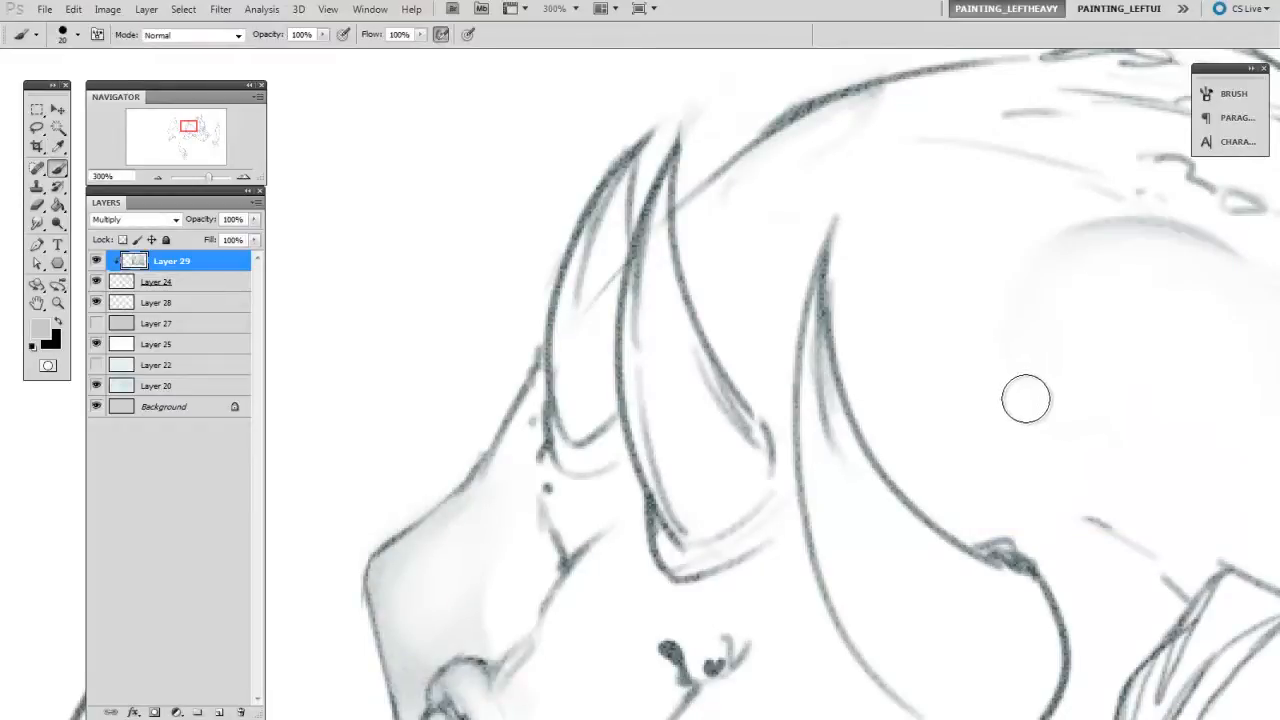
key("ctrl+minus")
key("ctrl+minus")
left_click_drag(977, 423, 875, 247)
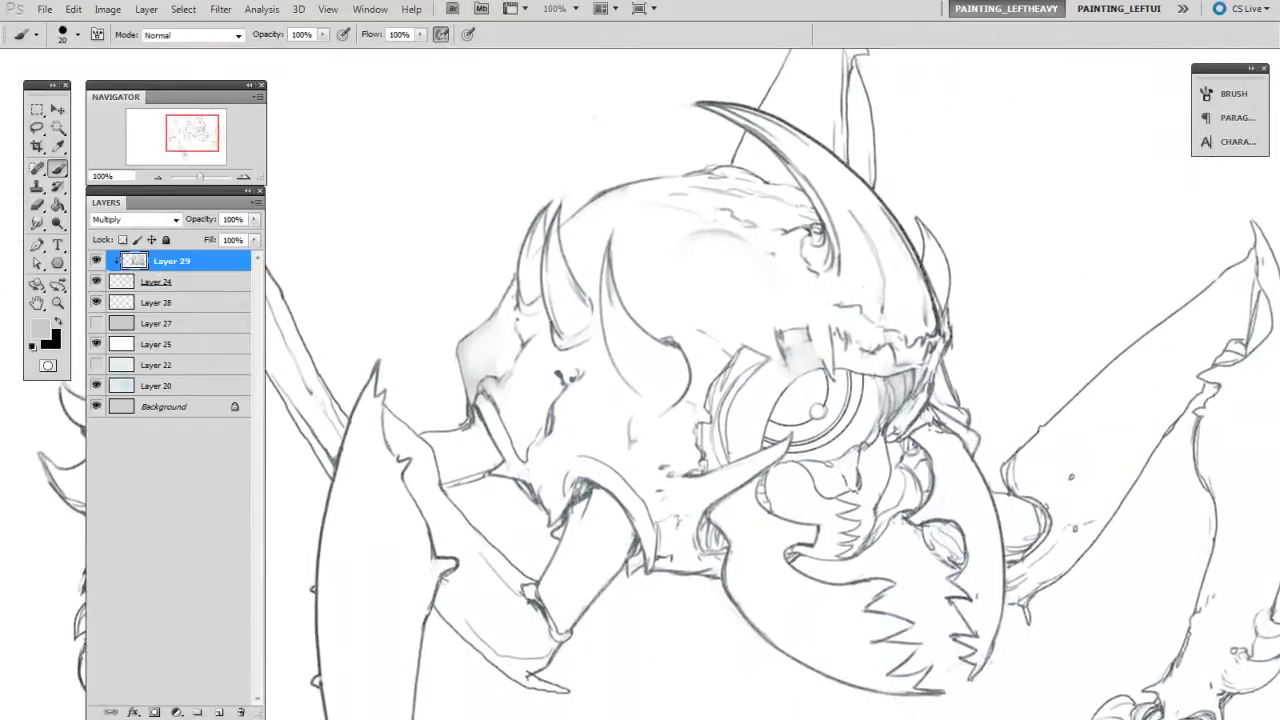